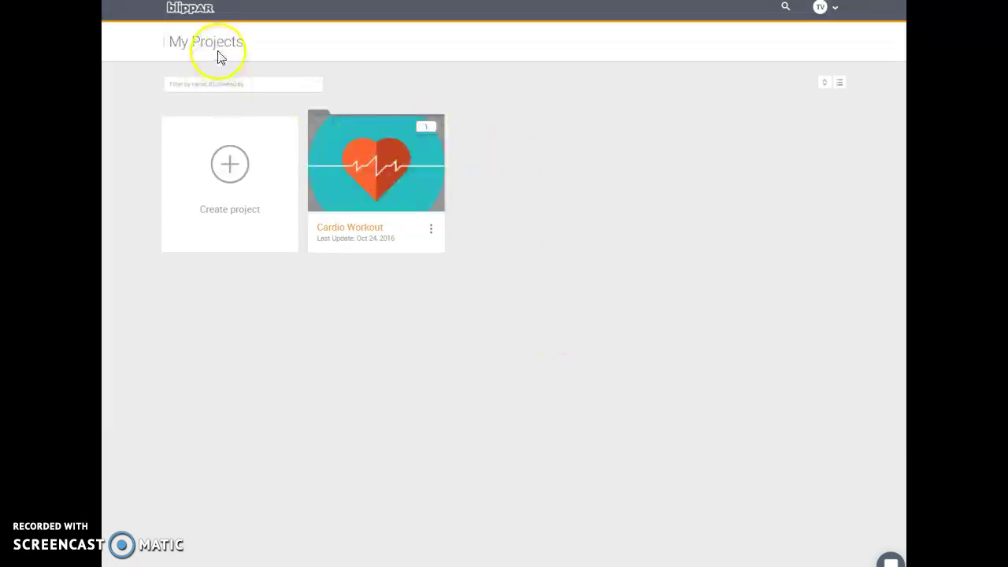
Create a new project named 'Jump Rope Skills' and open its empty blipp-creation page
left_click(229, 166)
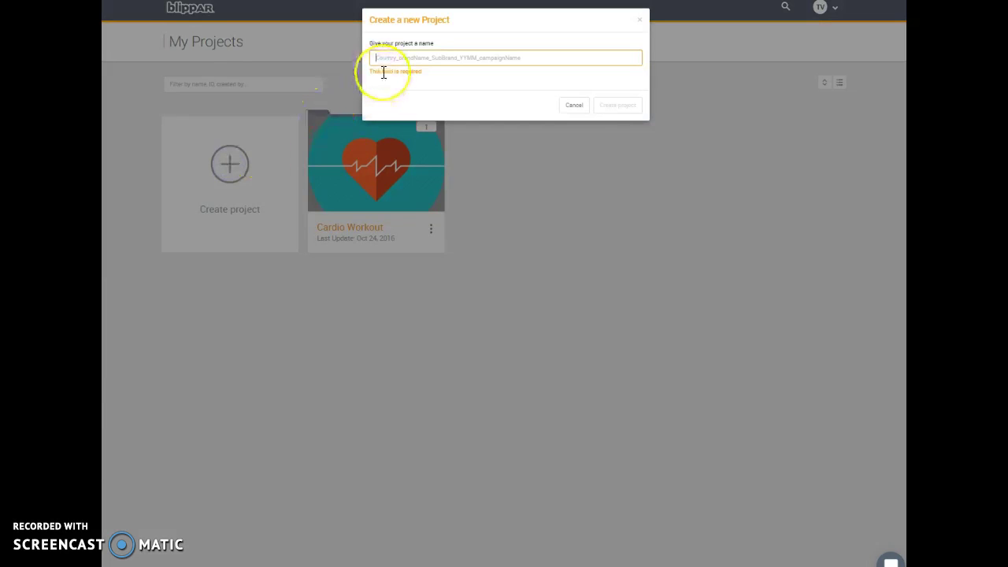
type("JUmp Rope")
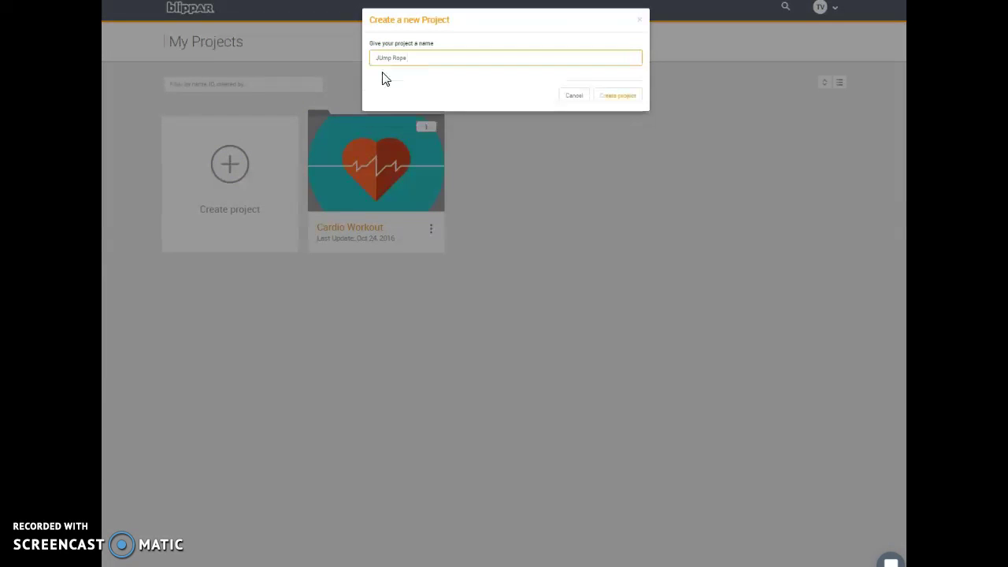
type(" Skills")
left_click(618, 95)
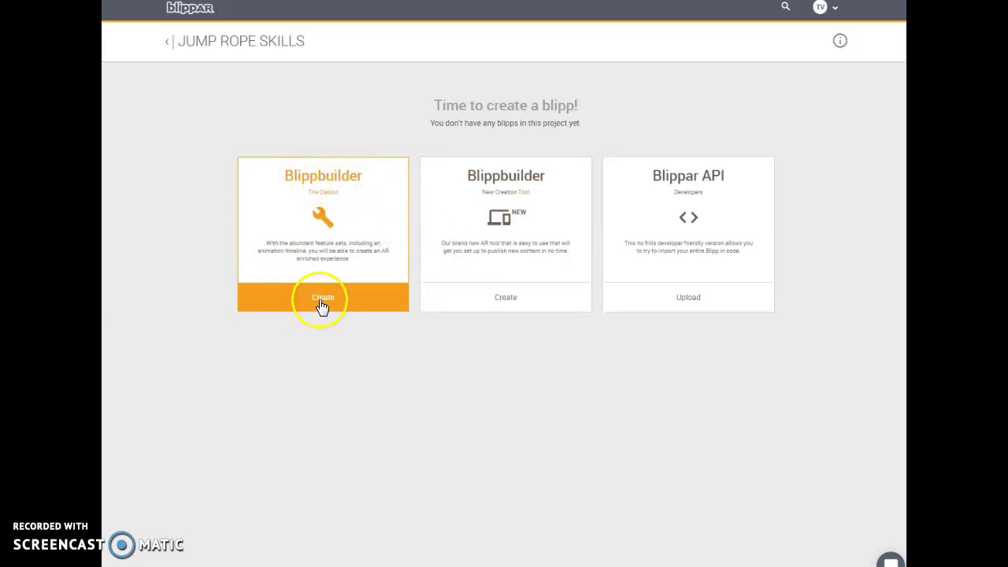
left_click(327, 204)
left_click(839, 41)
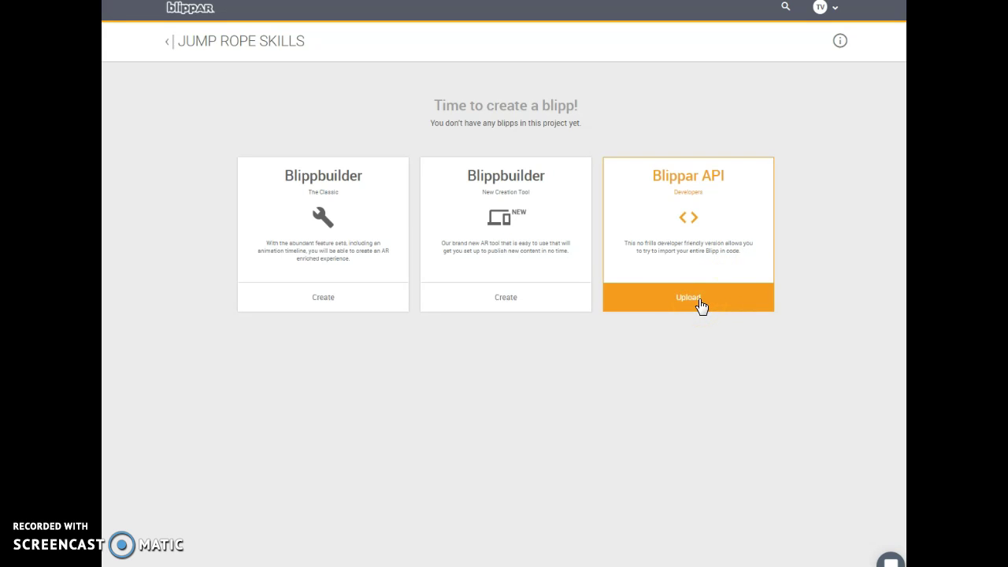
Start a new Blippbuilder blipp and name it 'Cardio Workout'
left_click(507, 296)
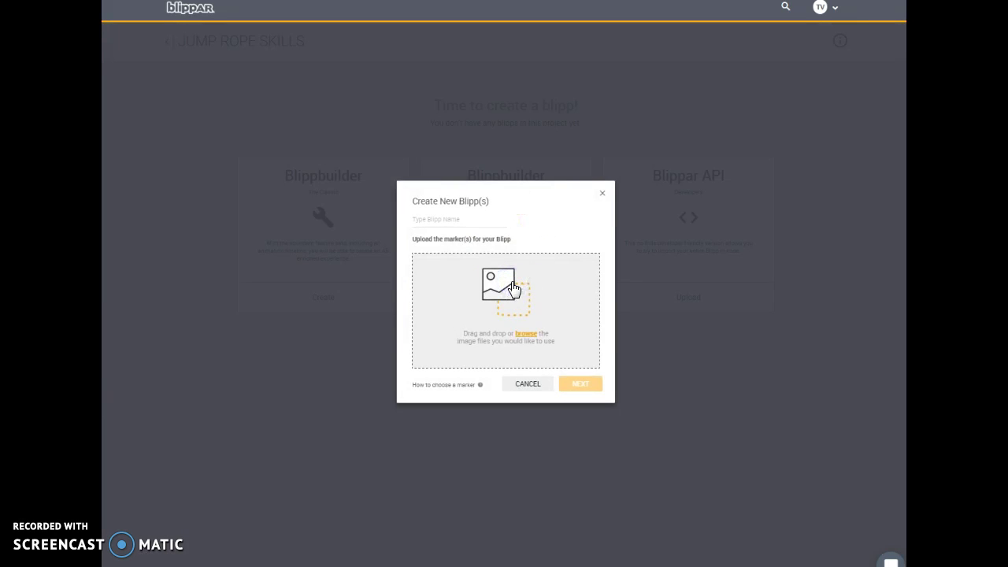
left_click(422, 219)
type("Cardio Workout")
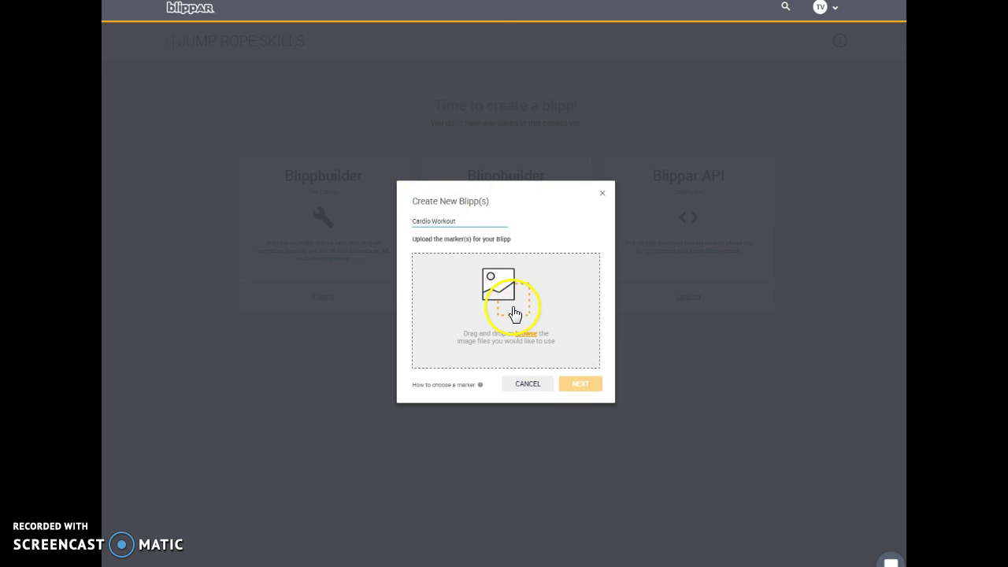
Upload the cardio workout.png heart image as the blipp's marker
left_click(512, 294)
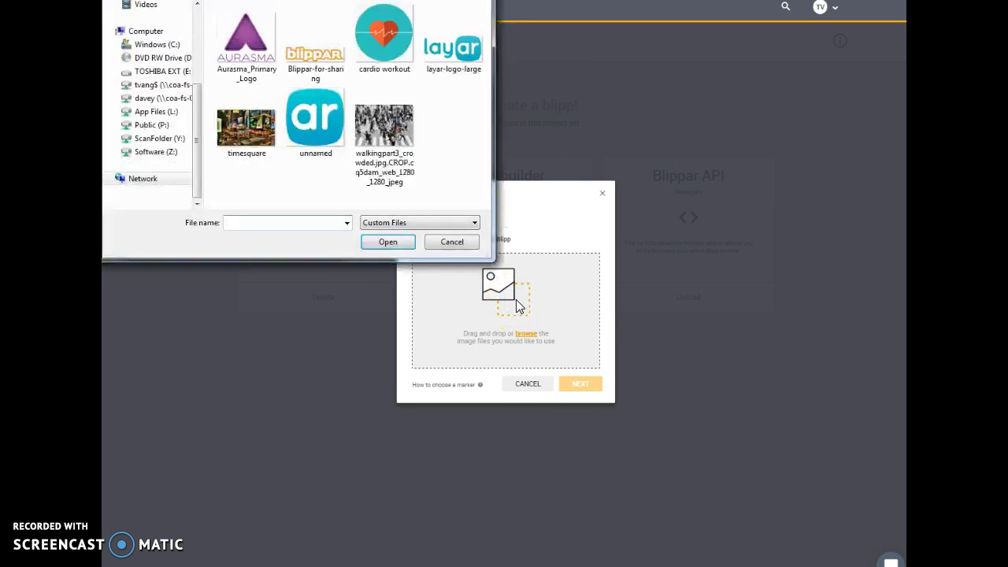
left_click(386, 38)
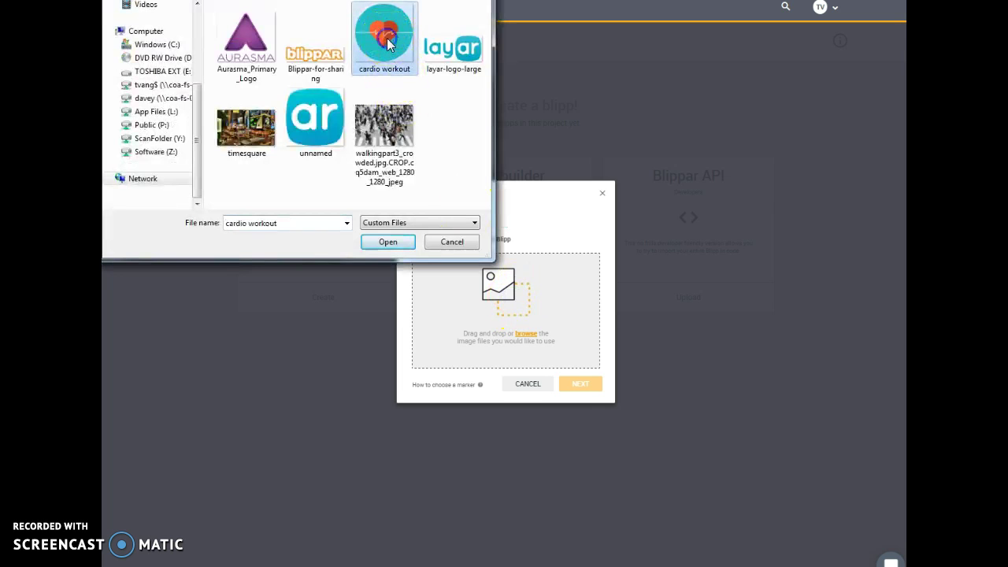
left_click(384, 244)
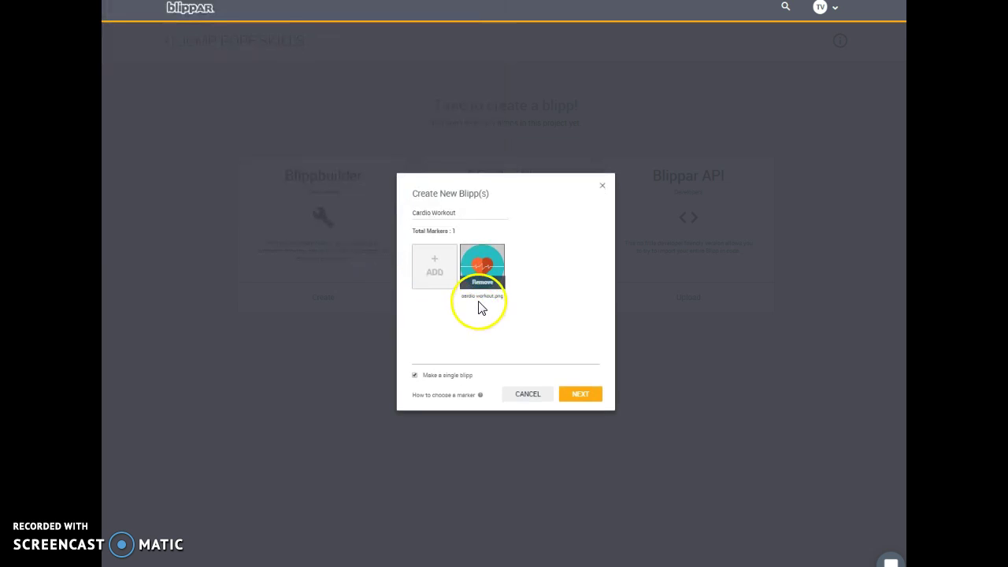
Check the single heart marker thumbnail and continue into the Cardio Workout editor
mouse_move(492, 274)
left_click(481, 273)
left_click(483, 269)
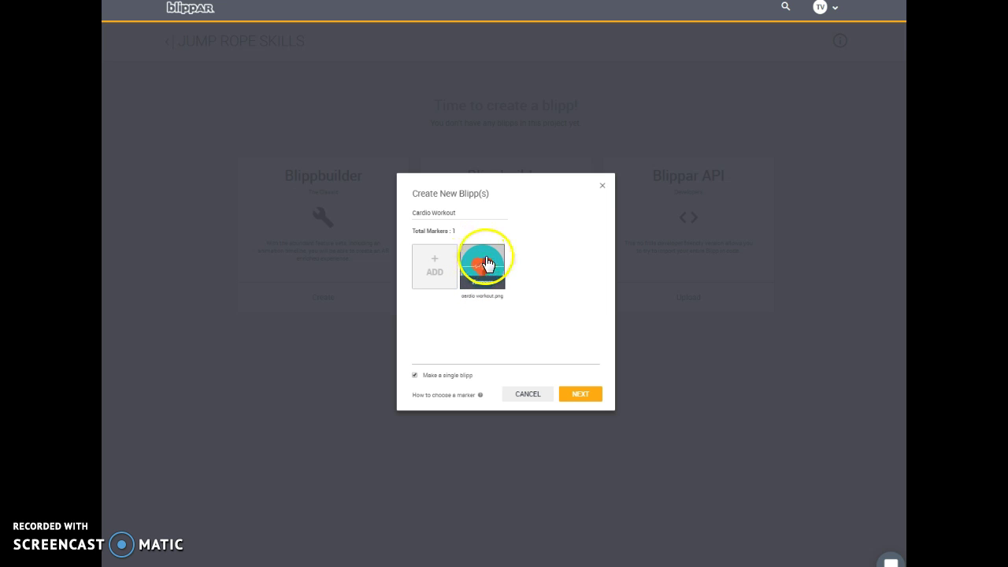
left_click(578, 393)
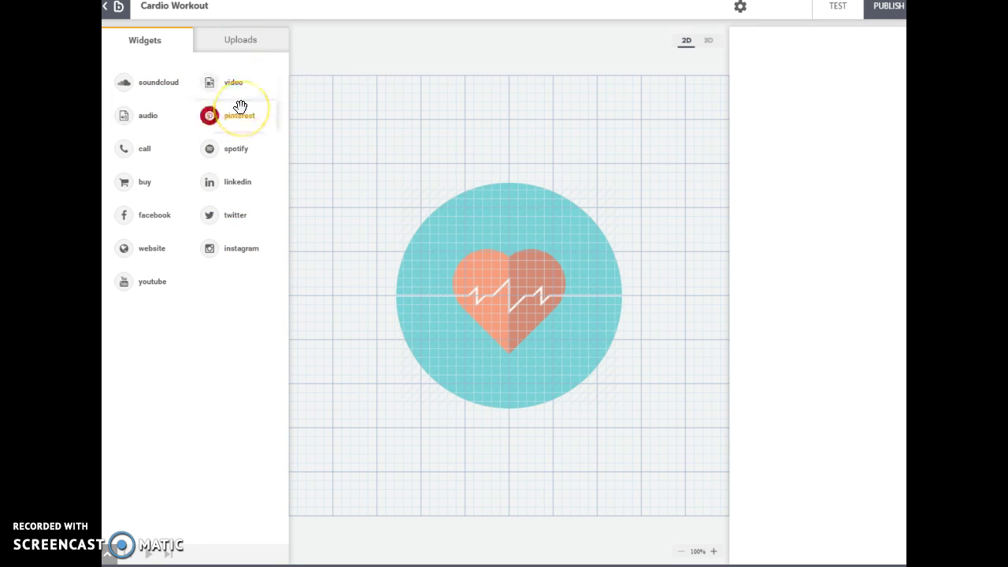
Drag a Website widget onto the heart marker on the canvas
left_click(147, 253)
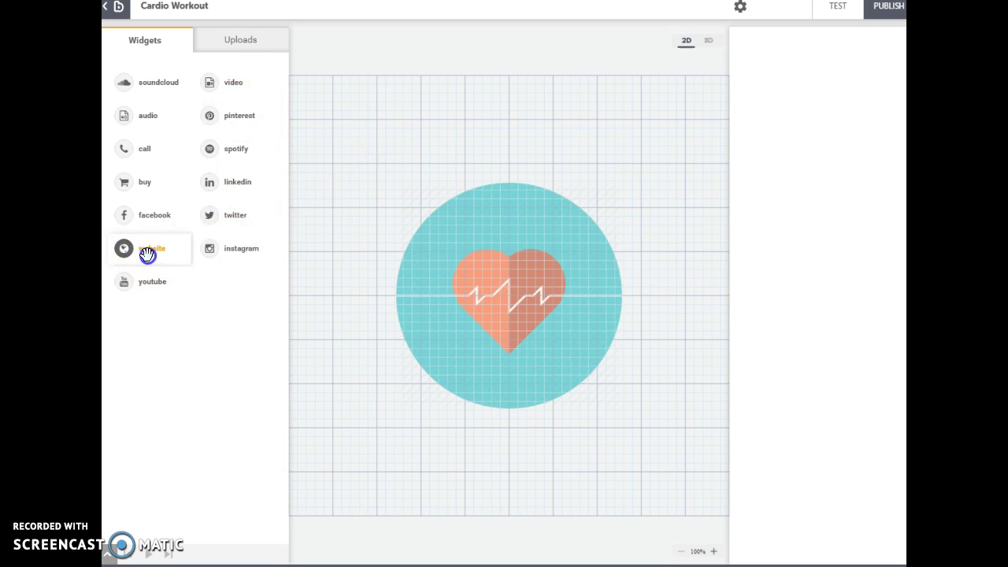
left_click_drag(147, 254, 389, 166)
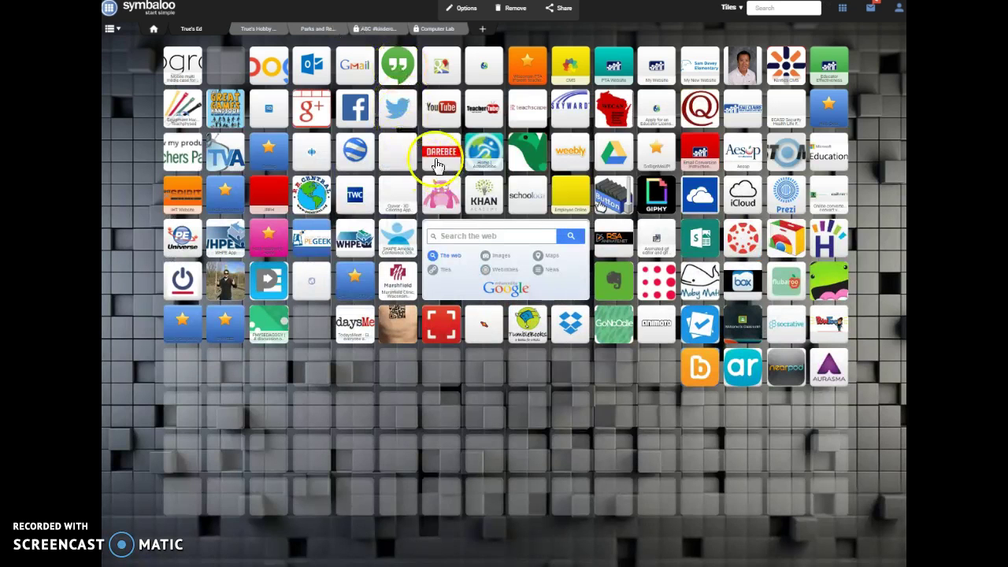
Go through Darebee's video exercise library to the Air Bike Crunches video page
left_click(437, 166)
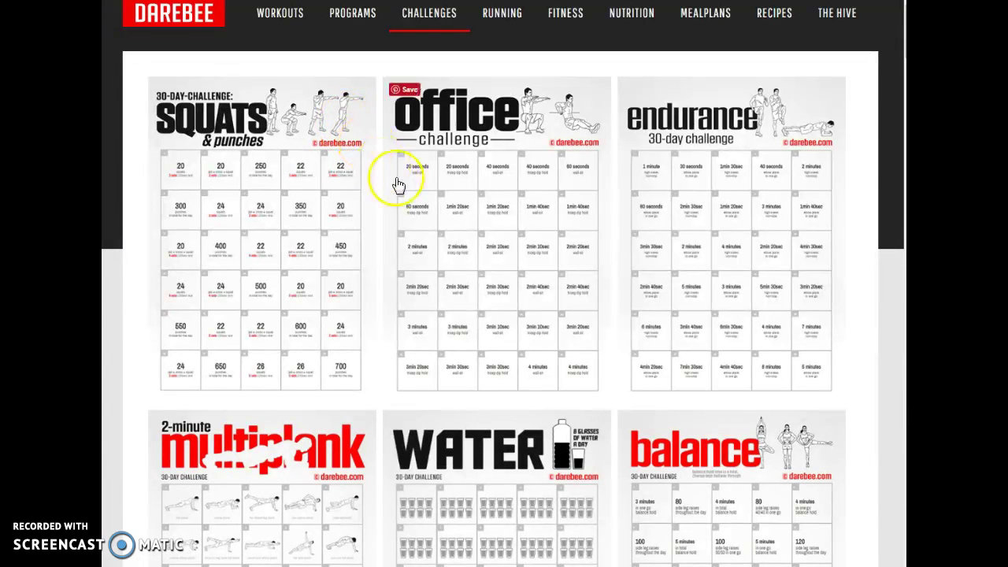
scroll(411, 252, "down", 15)
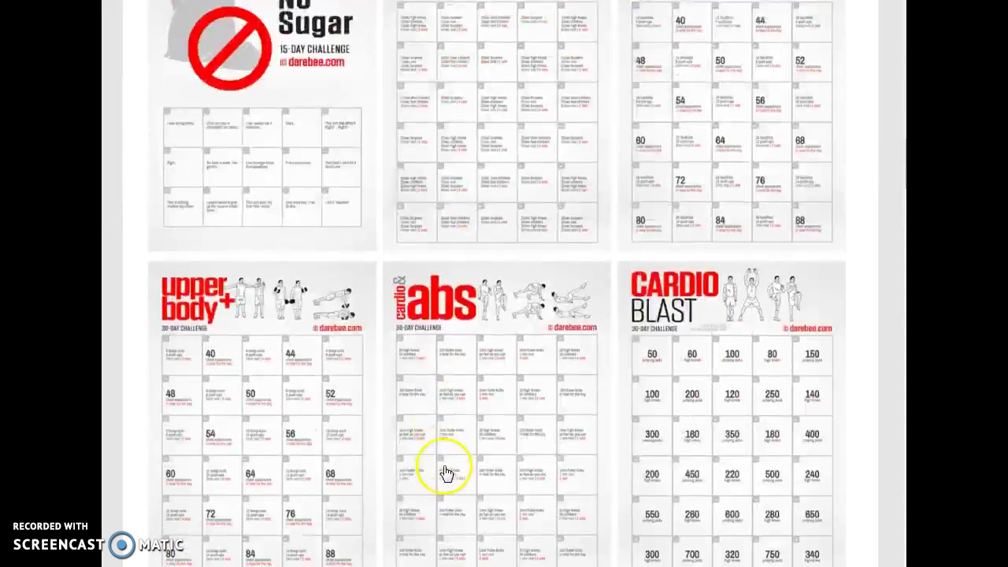
scroll(445, 473, "down", 20)
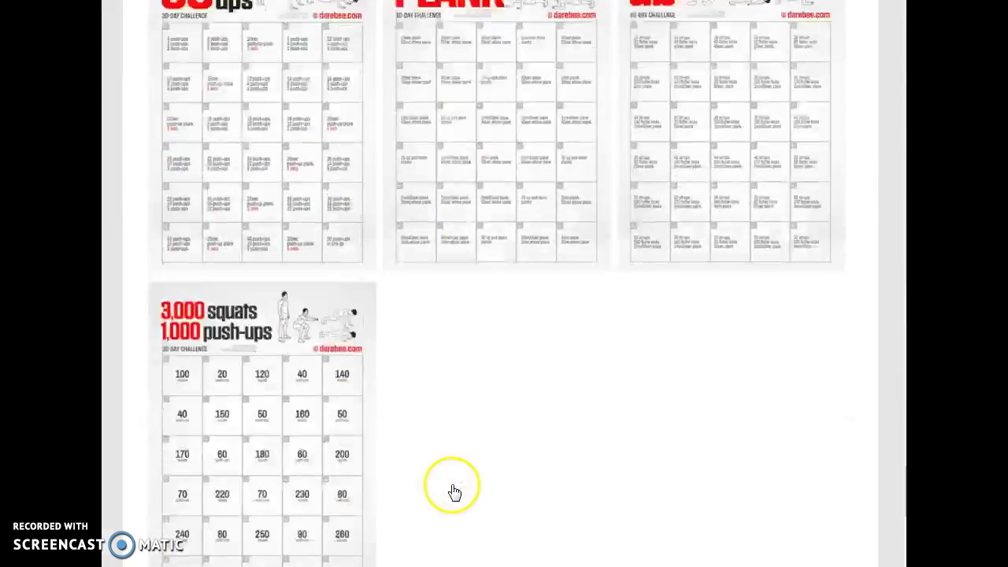
scroll(454, 492, "down", 10)
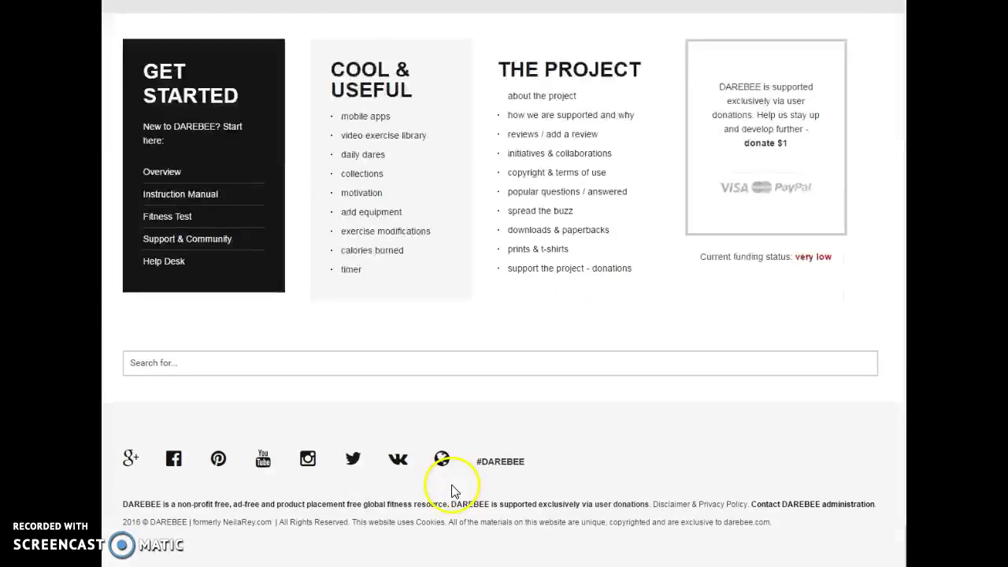
left_click(400, 140)
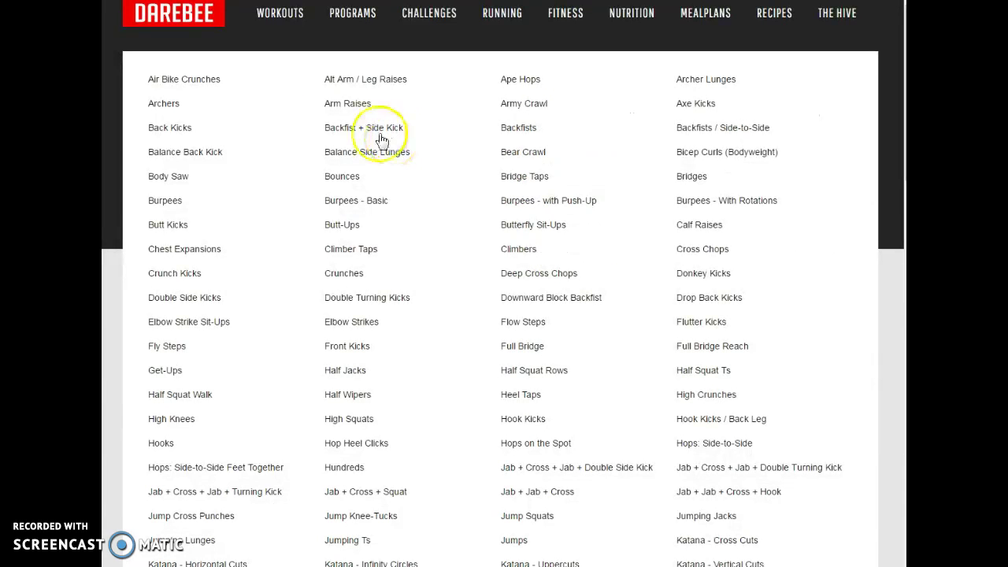
left_click(194, 81)
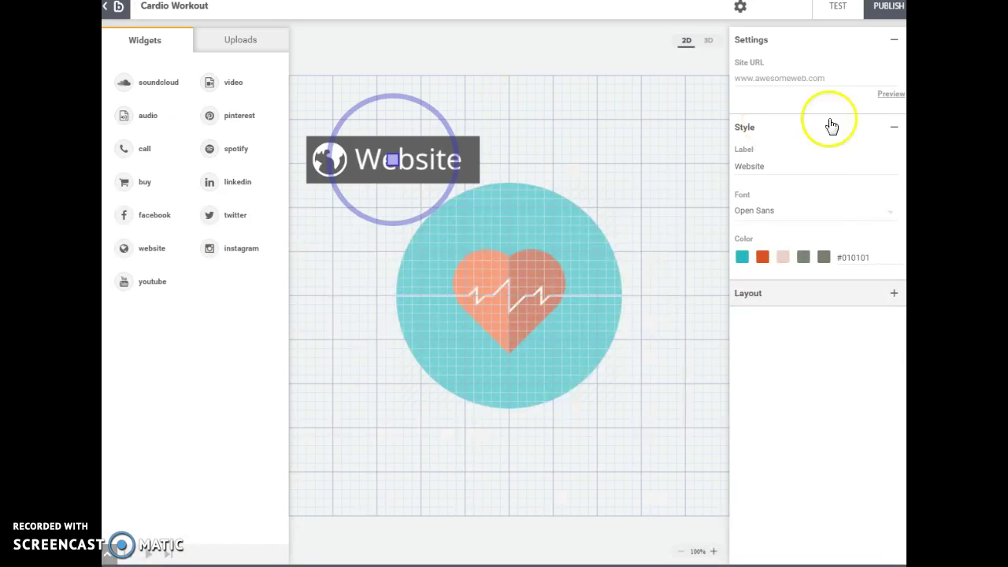
Paste the Darebee Air Bike Crunches URL as the button's Site URL and preview it
left_click(766, 78)
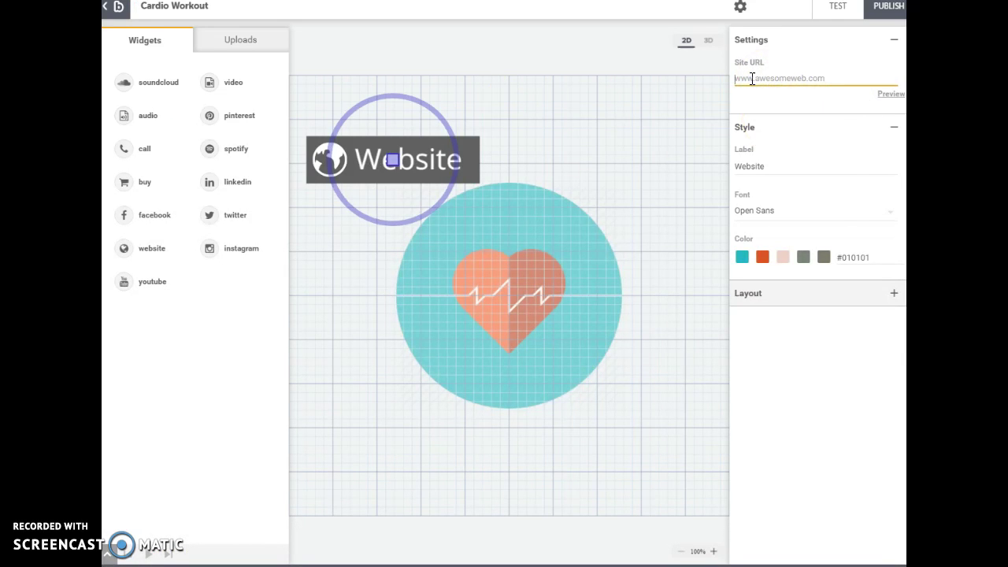
key("ctrl+v")
left_click(892, 94)
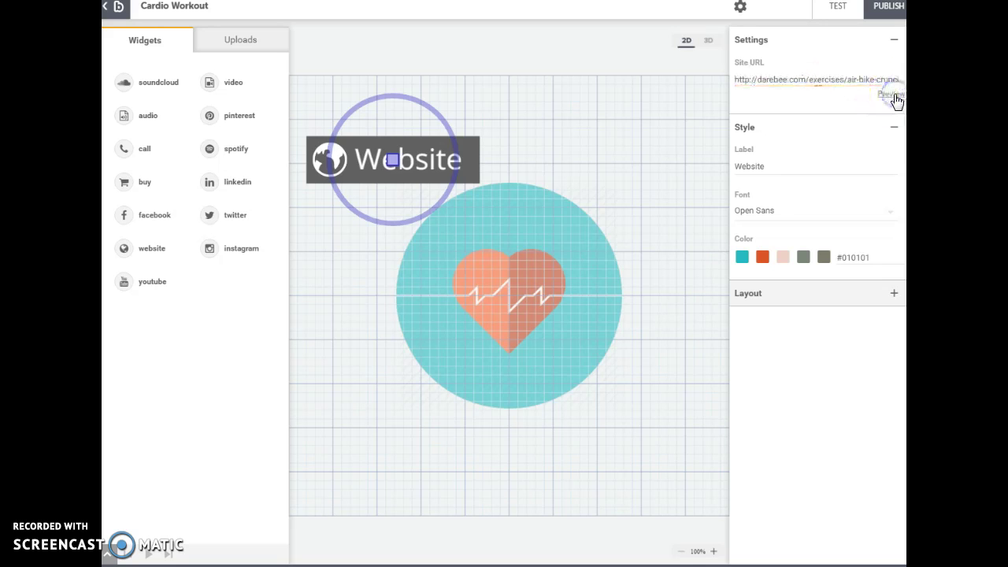
left_click(894, 98)
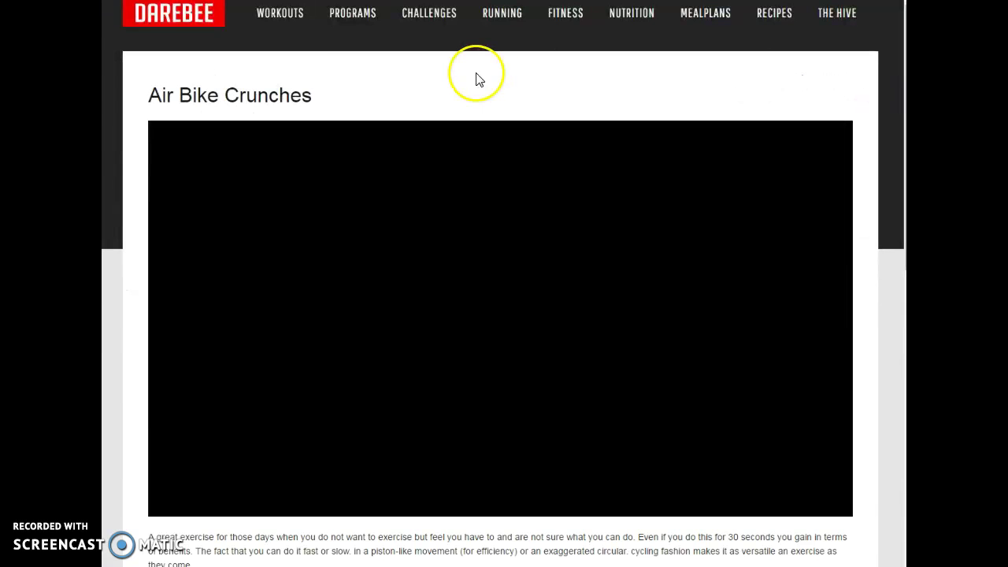
key("ctrl+w")
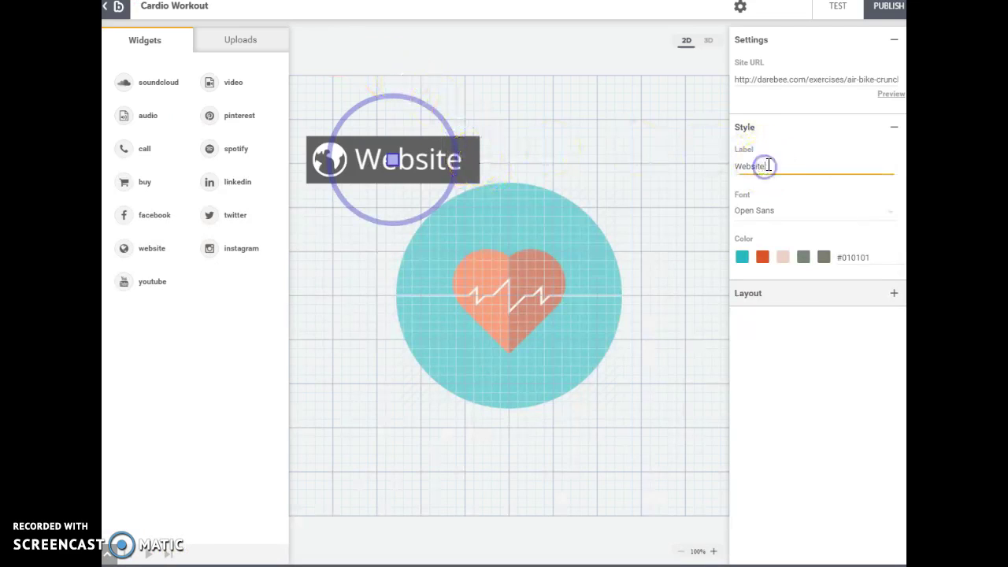
Change the button label from 'Website' to 'Air Bike' and check it on the canvas
left_click_drag(764, 165, 711, 165)
type("Air Bike")
left_click(716, 171)
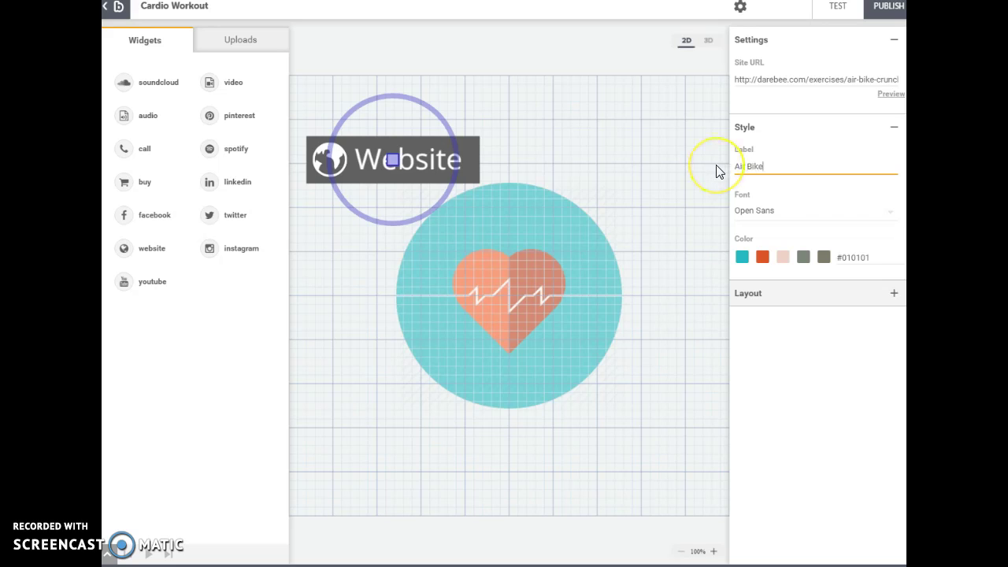
left_click(406, 163)
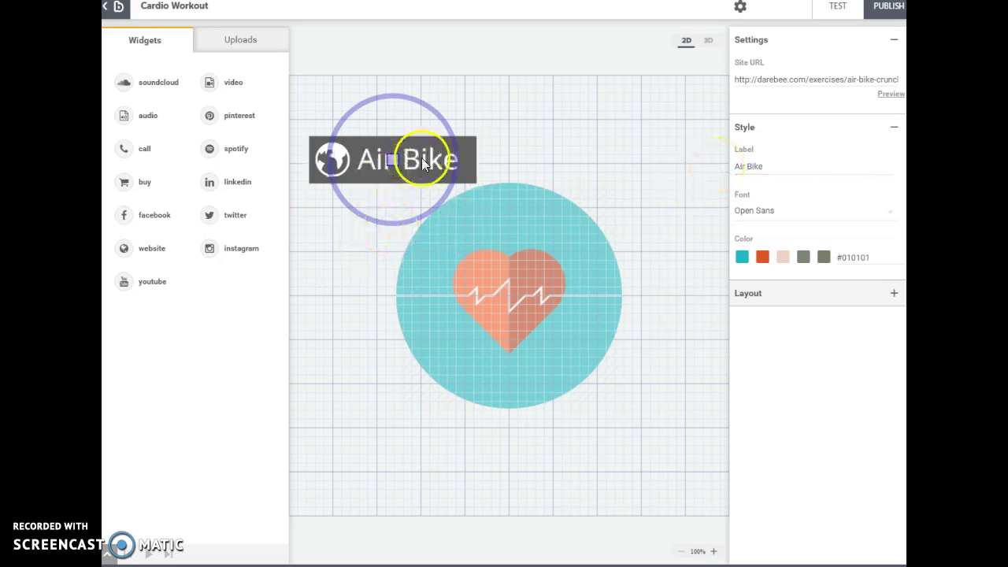
left_click(362, 182)
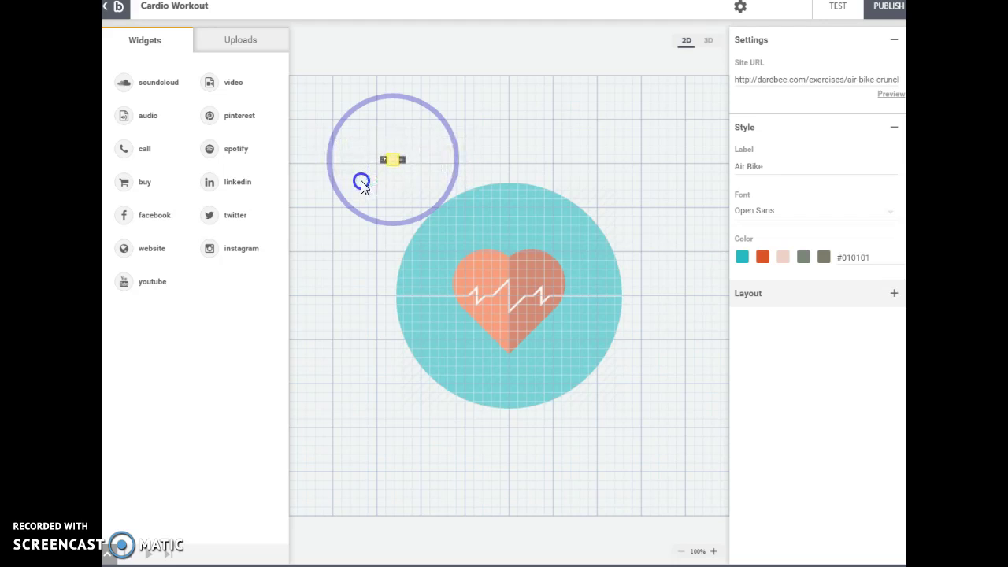
left_click(381, 173)
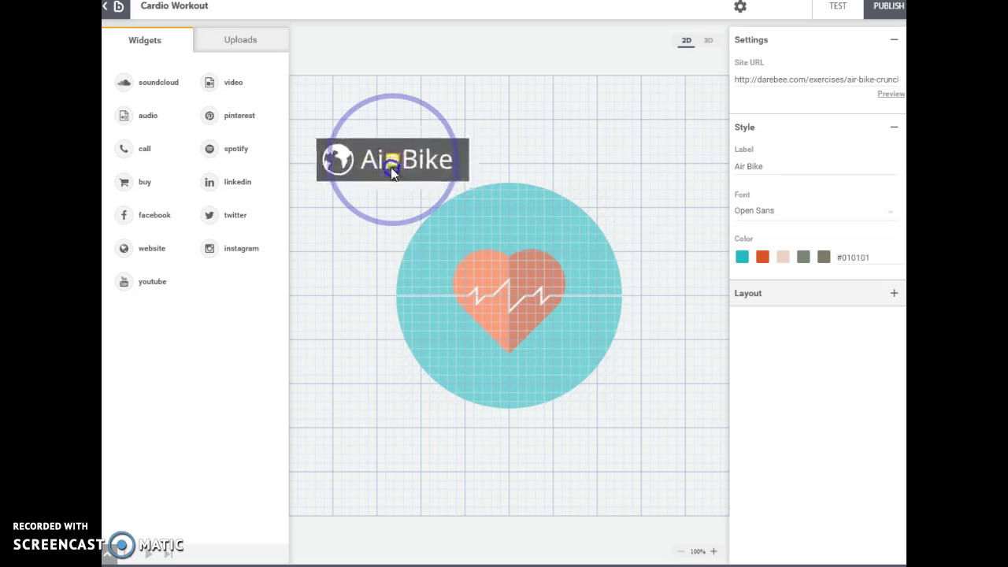
left_click(380, 175)
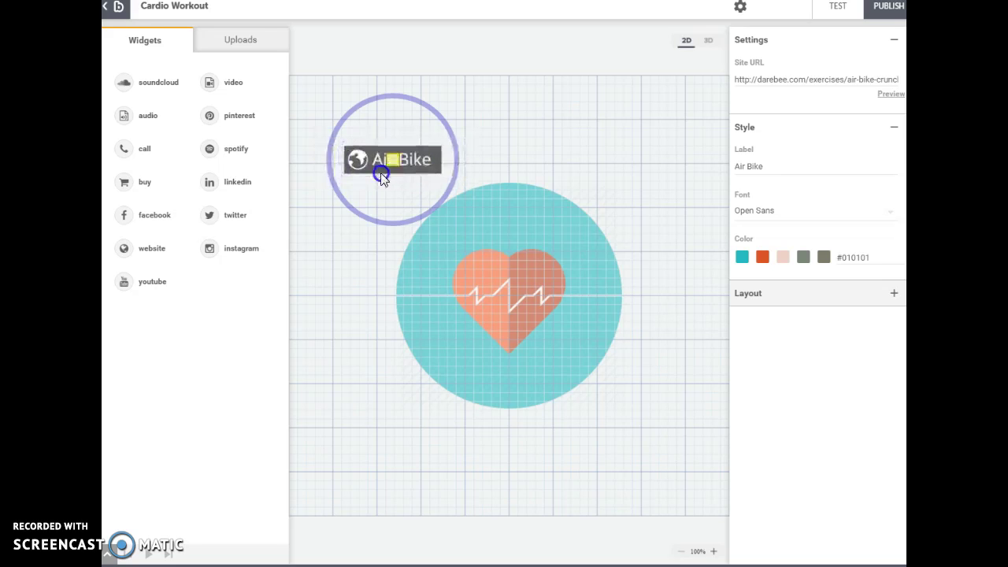
left_click(432, 113)
left_click(436, 107)
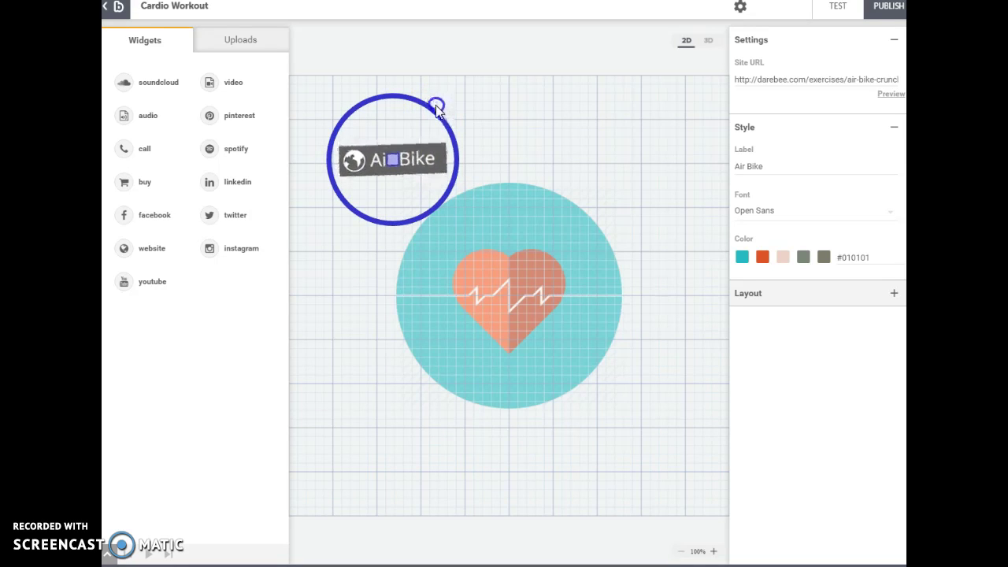
left_click(657, 285)
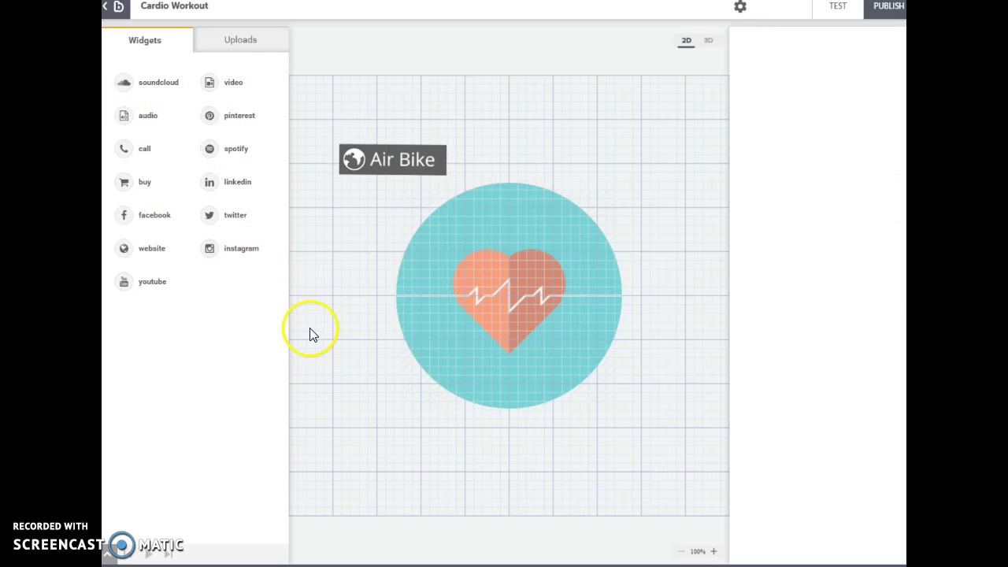
Run TEST on the Cardio Workout blipp to get its test code and scannable marker
left_click(837, 8)
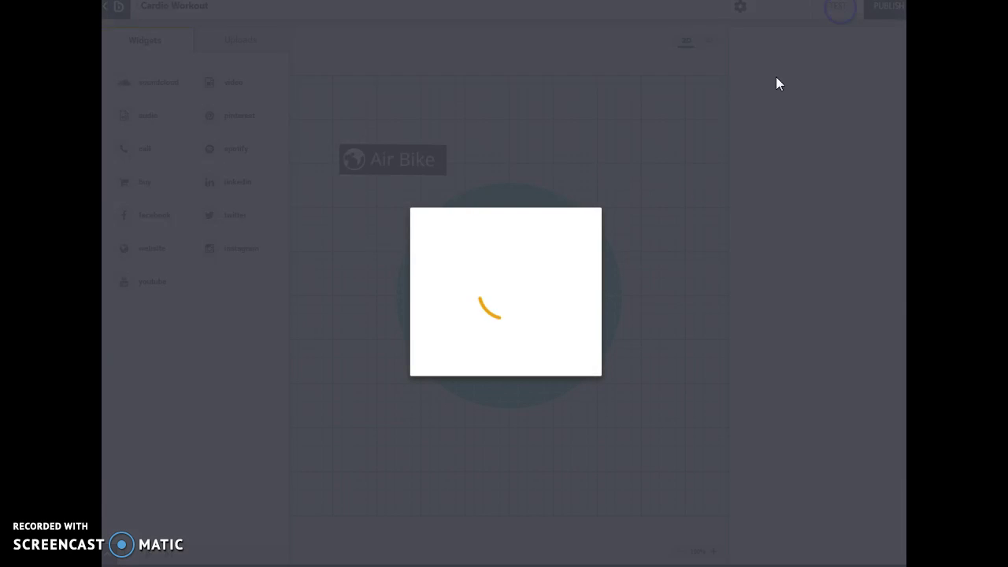
left_click(609, 315)
left_click(578, 323)
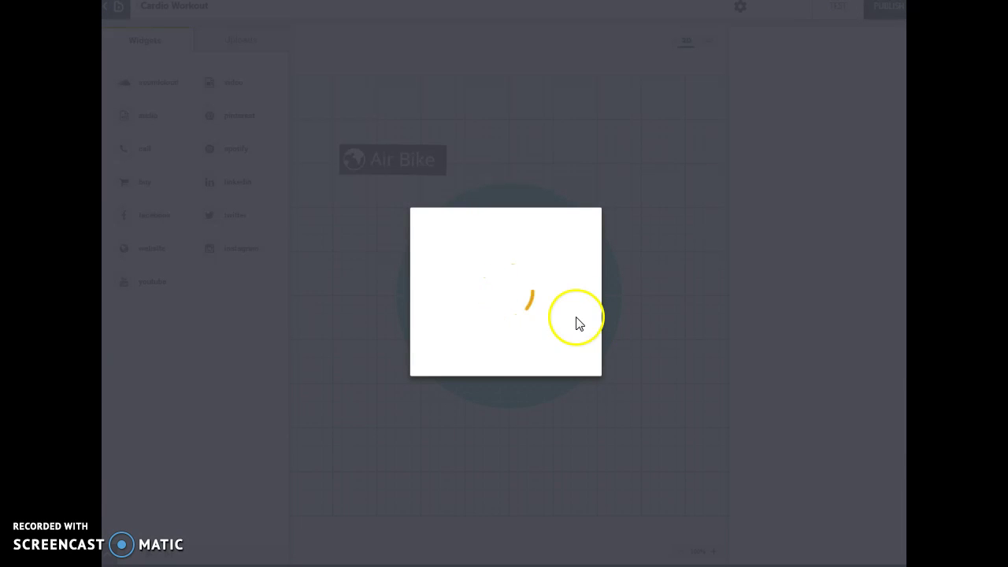
left_click(568, 300)
left_click(574, 307)
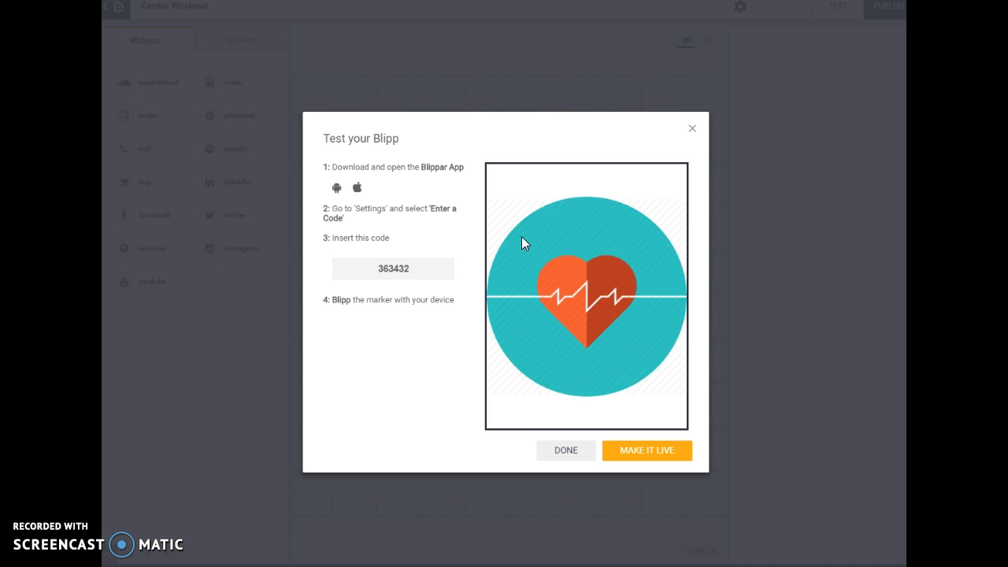
Close the Test your Blipp dialog to return to the editor
left_click(689, 128)
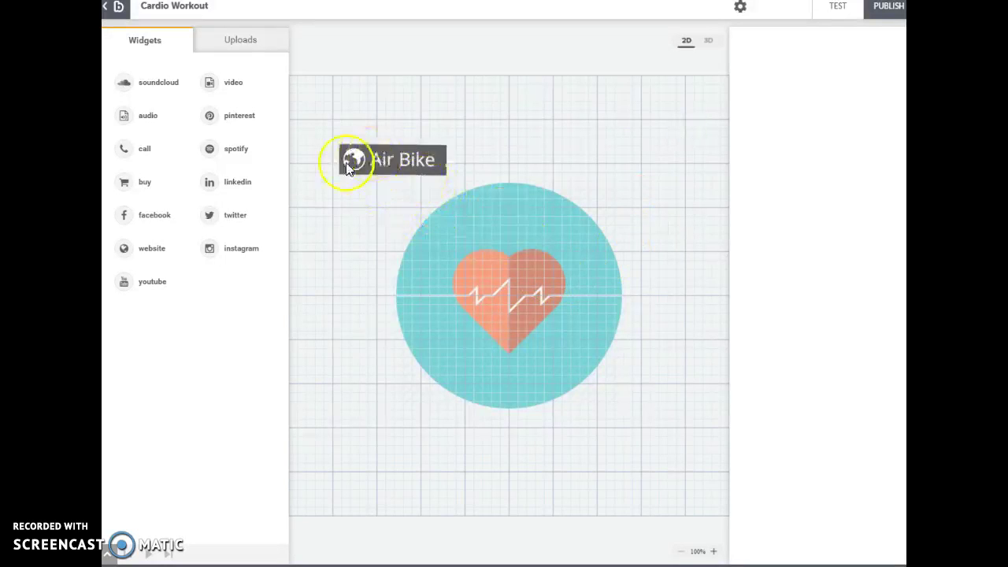